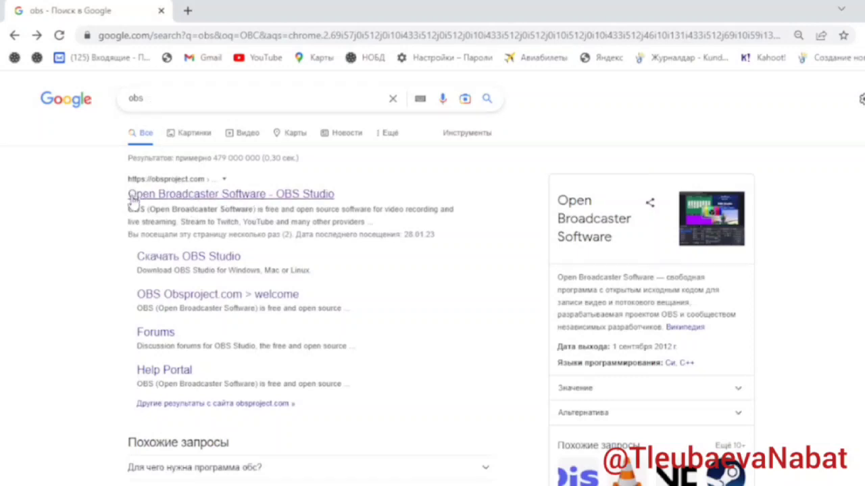
Open the OBS Studio website from the search results and look over its home page down to the sponsor section
{"action": "left_click", "coordinate": [196, 196]}
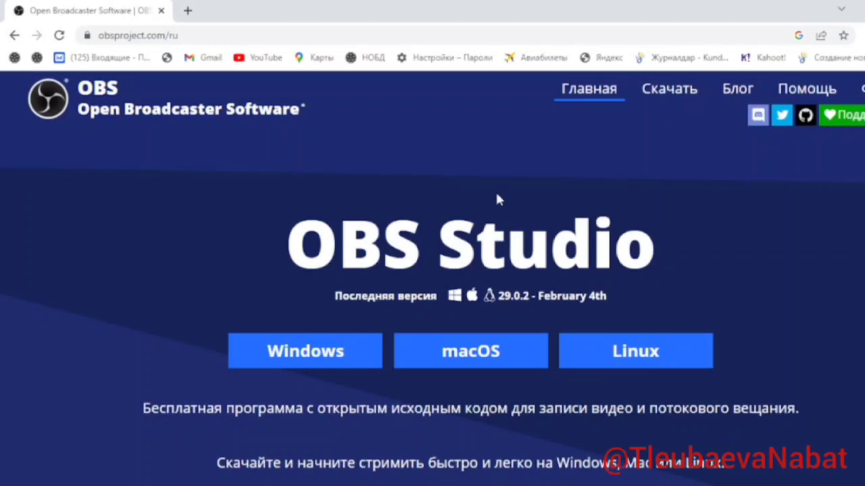
{"action": "scroll", "coordinate": [497, 197], "scroll_direction": "down", "scroll_amount": 4}
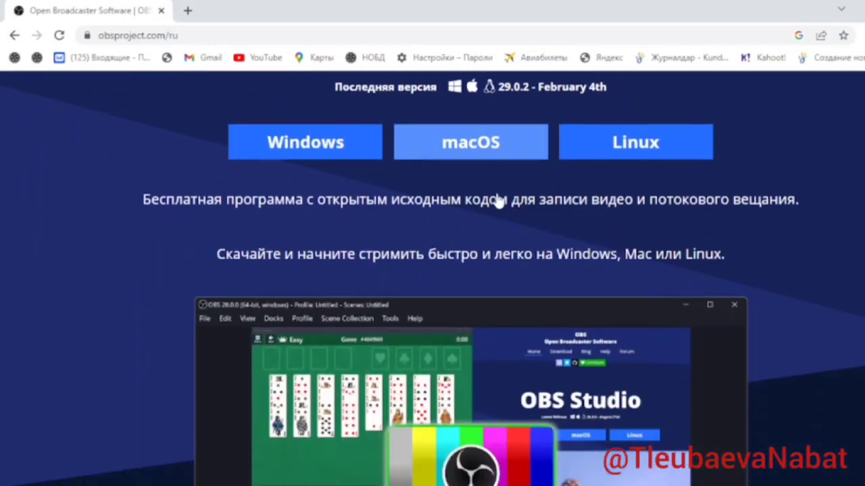
{"action": "scroll", "coordinate": [497, 196], "scroll_direction": "down", "scroll_amount": 5}
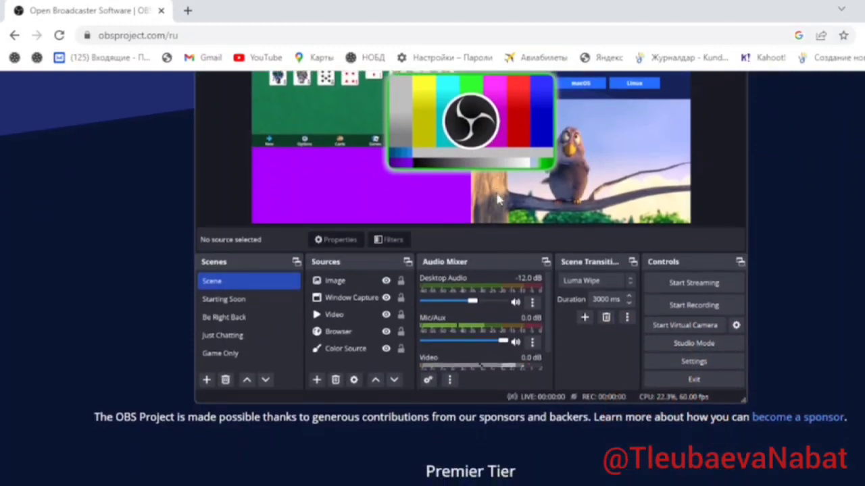
{"action": "scroll", "coordinate": [526, 313], "scroll_direction": "down", "scroll_amount": 1}
{"action": "scroll", "coordinate": [526, 313], "scroll_direction": "up", "scroll_amount": 1}
{"action": "key", "text": "alt+Tab"}
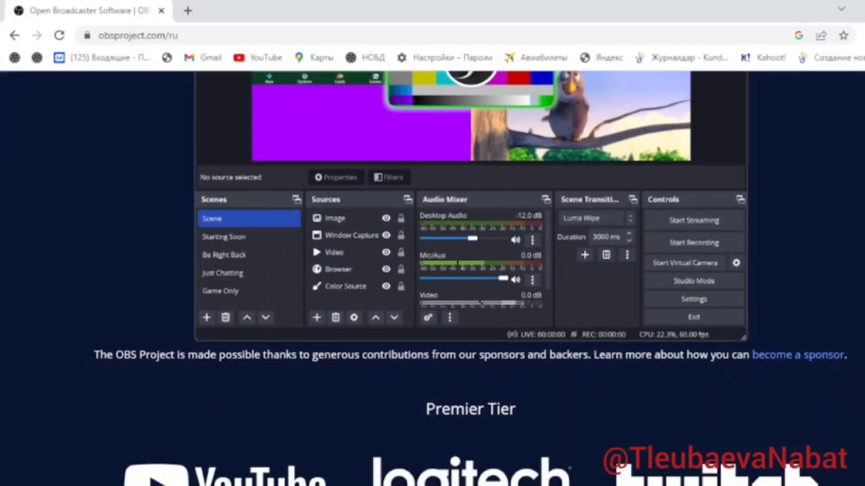
{"action": "scroll", "coordinate": [470, 278], "scroll_direction": "down", "scroll_amount": 1}
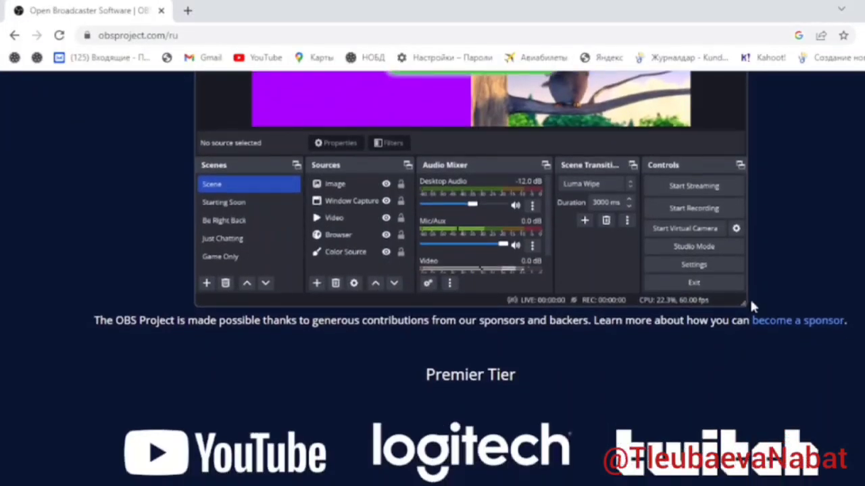
Reduce the browser zoom on the OBS web page by two levels and switch to OBS Studio
{"action": "key", "text": "alt+Tab"}
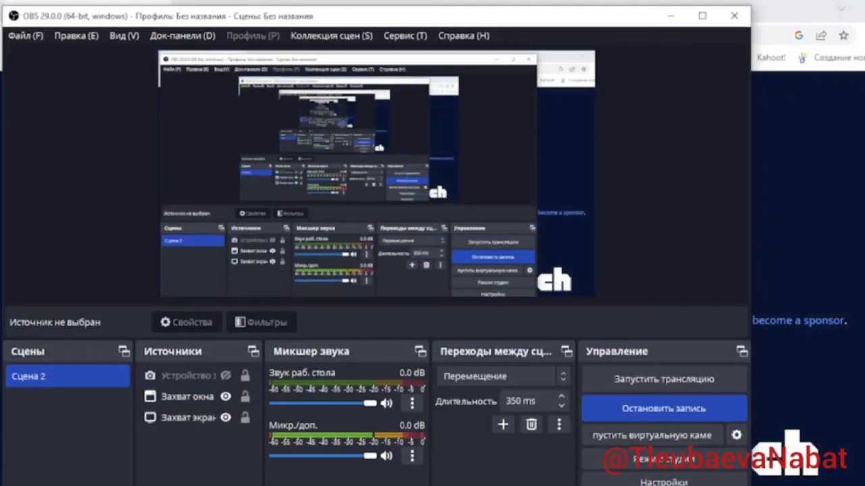
{"action": "left_click", "coordinate": [862, 35]}
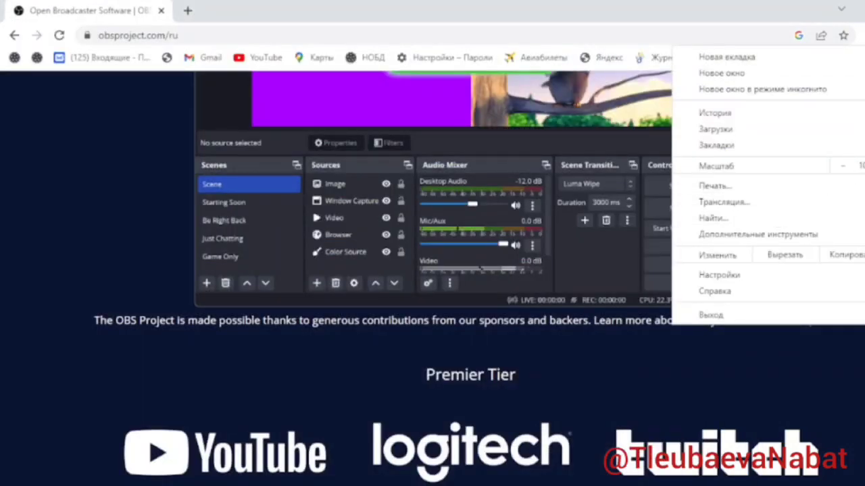
{"action": "left_click", "coordinate": [844, 166]}
{"action": "left_click", "coordinate": [845, 166]}
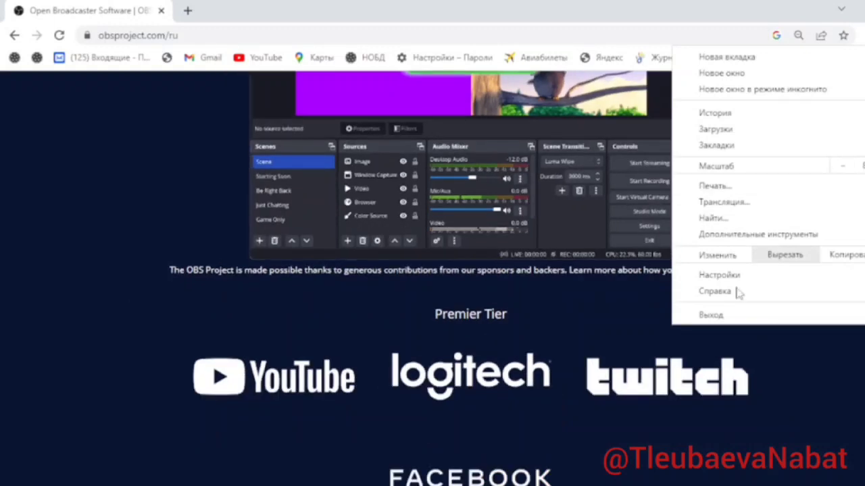
{"action": "left_click", "coordinate": [575, 439]}
{"action": "key", "text": "alt+Tab"}
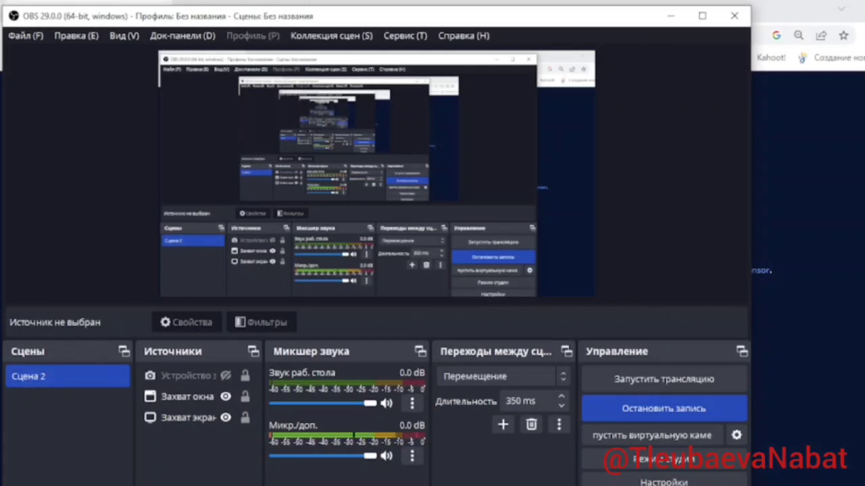
Bring up the dialog for adding a scene and cancel it
{"action": "left_click", "coordinate": [15, 485]}
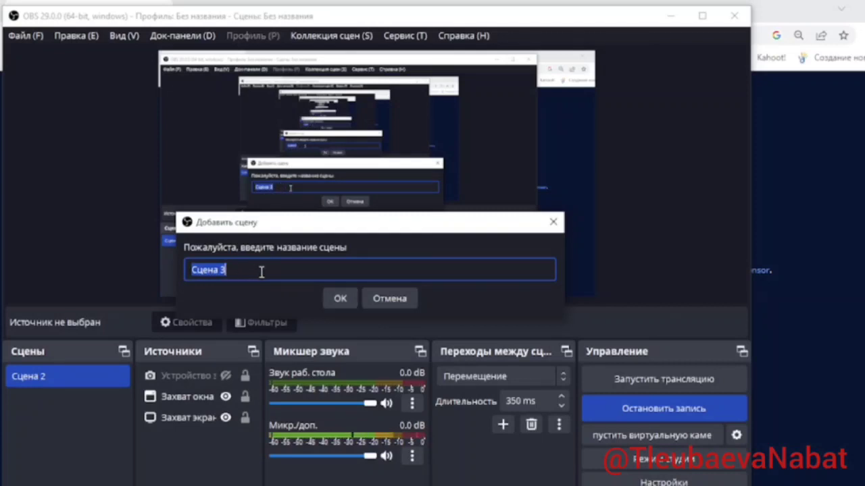
{"action": "left_click", "coordinate": [404, 297]}
{"action": "left_click", "coordinate": [237, 399]}
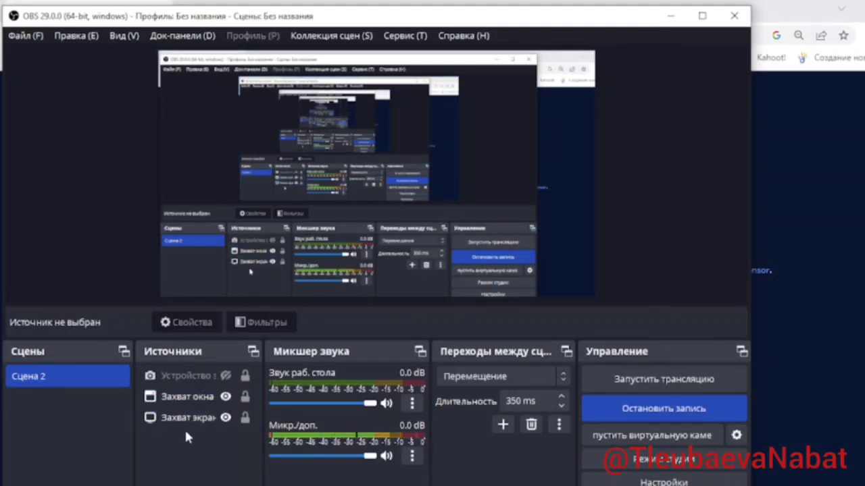
Show the video capture device source in the scene and hide it again
{"action": "left_click", "coordinate": [181, 399]}
{"action": "left_click", "coordinate": [190, 377]}
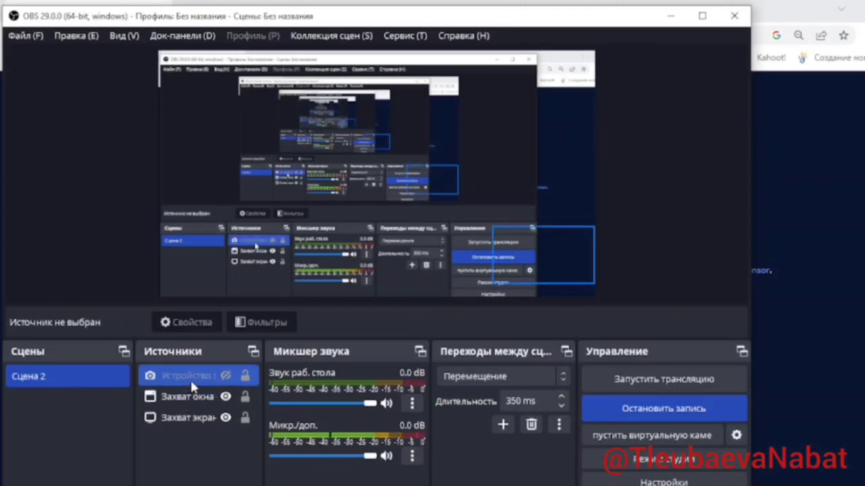
{"action": "left_click", "coordinate": [226, 380]}
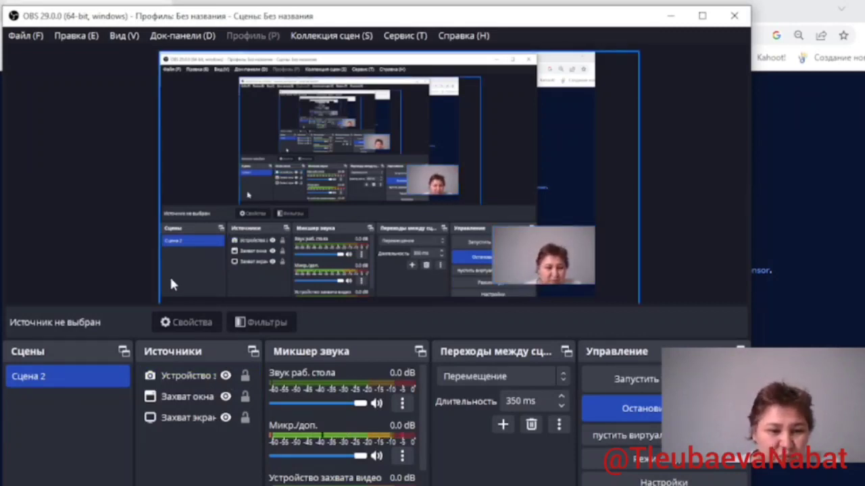
{"action": "left_click", "coordinate": [226, 376]}
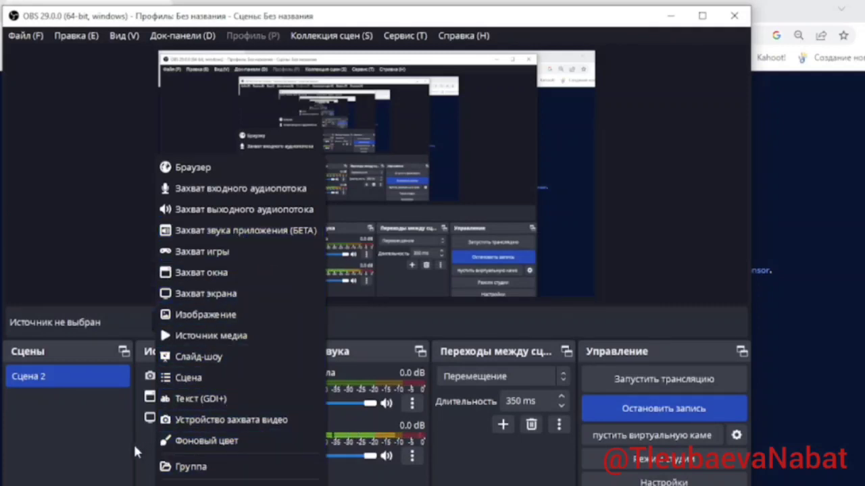
Dismiss the list of source types without adding one, and toggle the video capture device source on and back off
{"action": "left_click", "coordinate": [114, 441]}
{"action": "left_click", "coordinate": [194, 419]}
{"action": "left_click", "coordinate": [188, 396]}
{"action": "left_click", "coordinate": [182, 376]}
{"action": "left_click", "coordinate": [226, 376]}
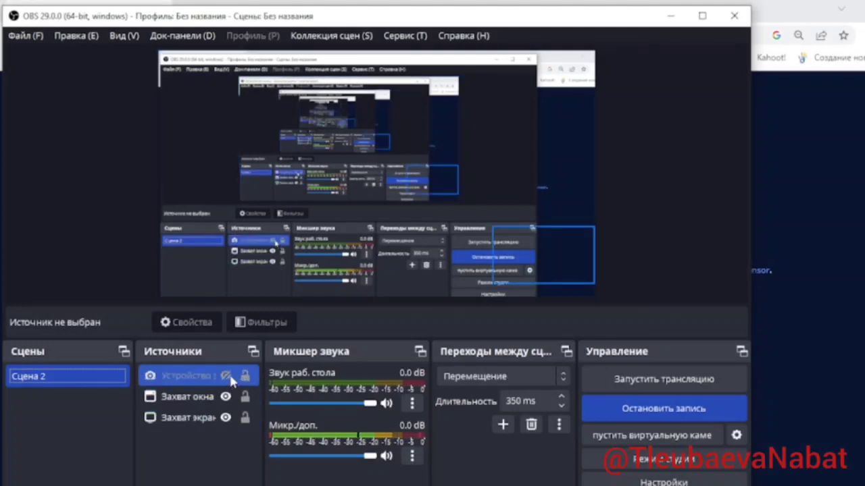
{"action": "left_click", "coordinate": [585, 288]}
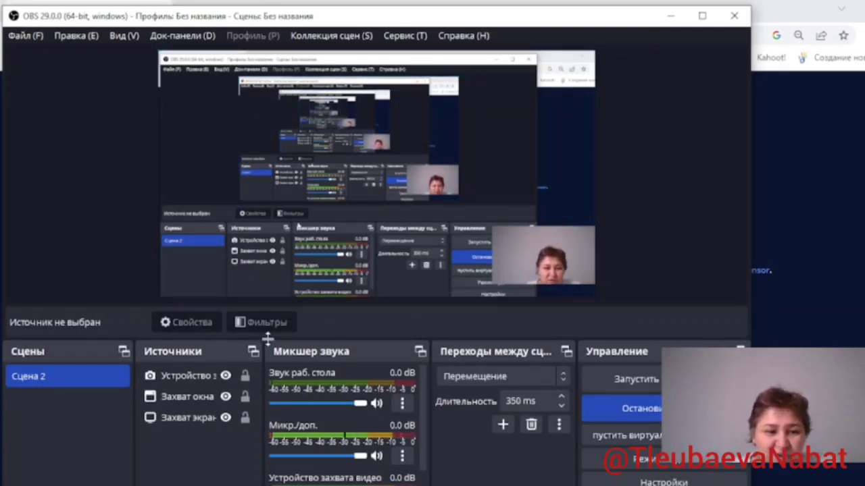
{"action": "left_click", "coordinate": [226, 377]}
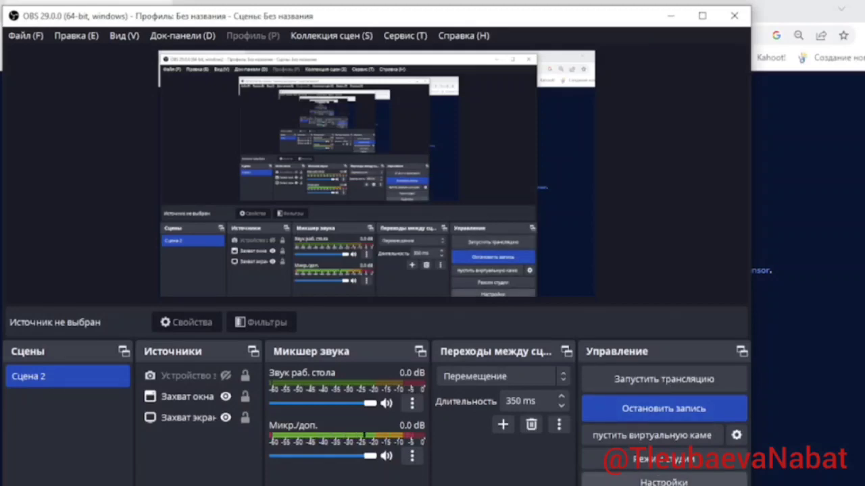
Examine the recording path, quality and format in the Output settings and close the settings
{"action": "left_click", "coordinate": [650, 482]}
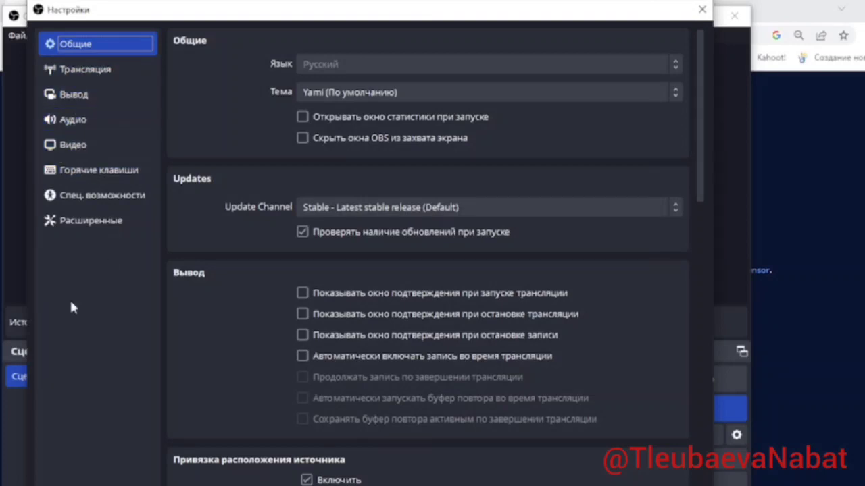
{"action": "left_click", "coordinate": [87, 96]}
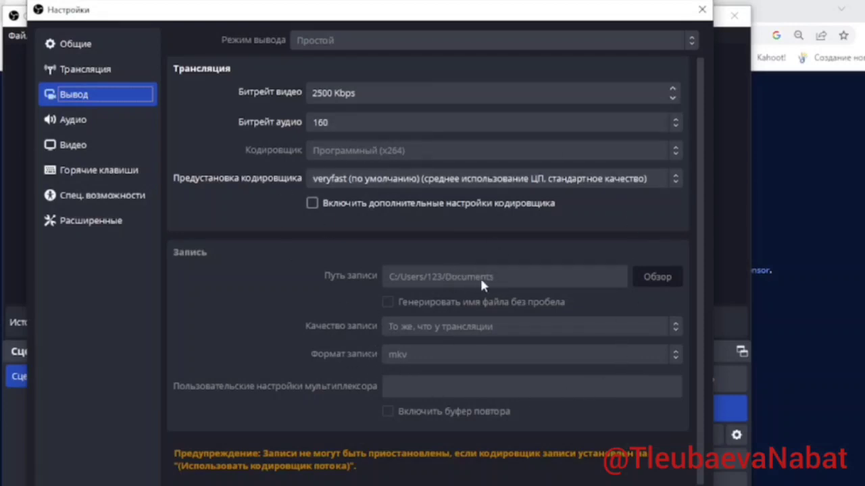
{"action": "left_click", "coordinate": [656, 276]}
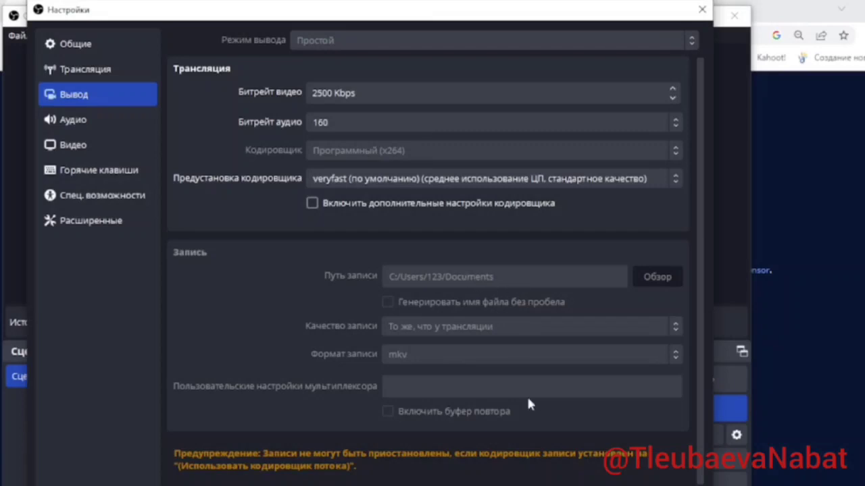
{"action": "scroll", "coordinate": [569, 460], "scroll_direction": "down", "scroll_amount": 1}
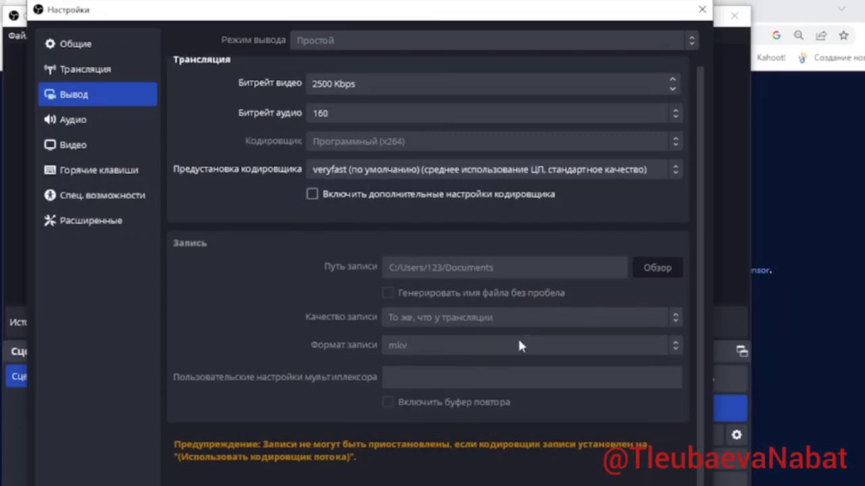
{"action": "left_click", "coordinate": [702, 10]}
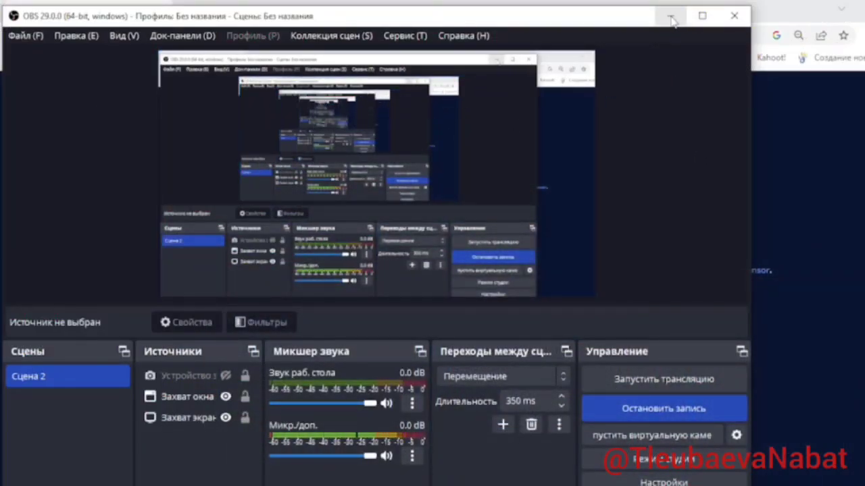
Minimize OBS, page through slides 1 to 4 of the PowerPoint presentation, and return to OBS Studio
{"action": "left_click", "coordinate": [671, 16]}
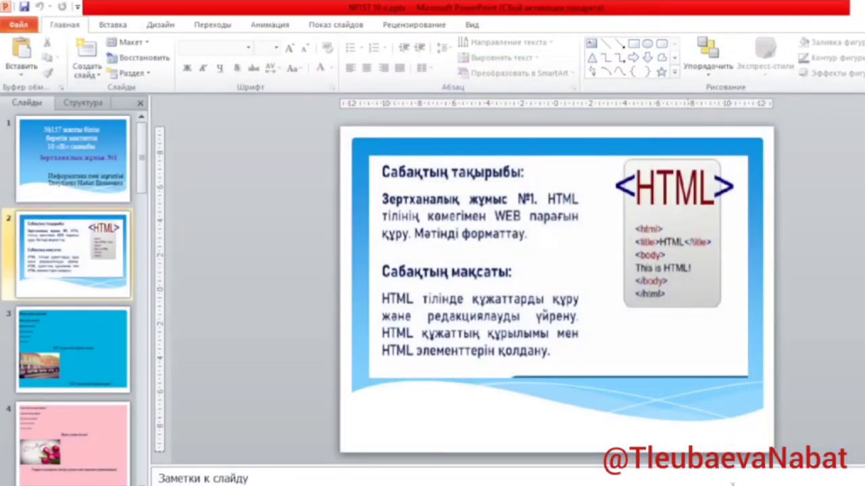
{"action": "left_click", "coordinate": [75, 147]}
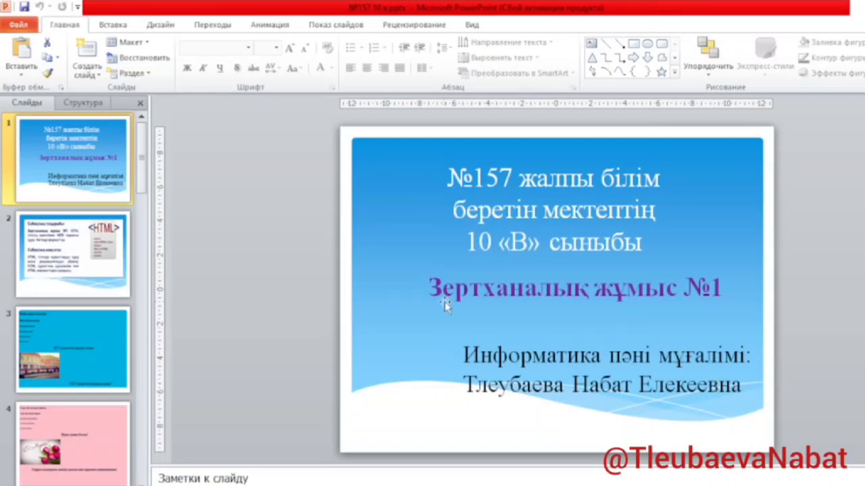
{"action": "key", "text": "Down"}
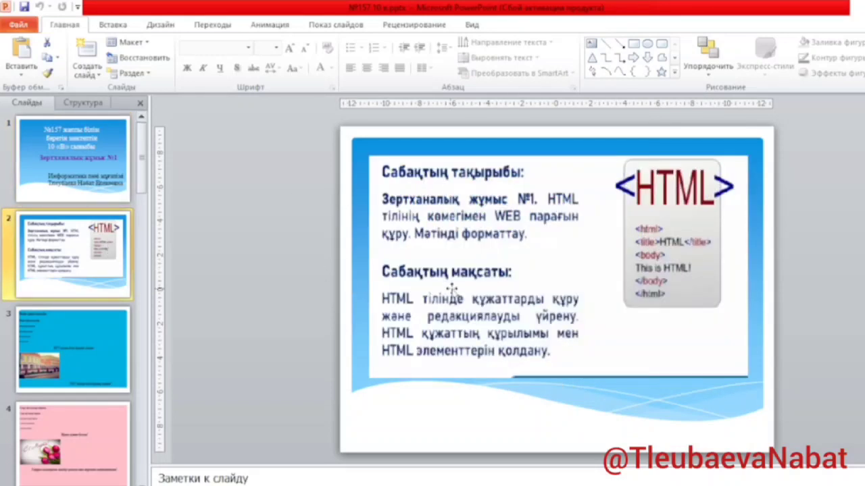
{"action": "key", "text": "Down"}
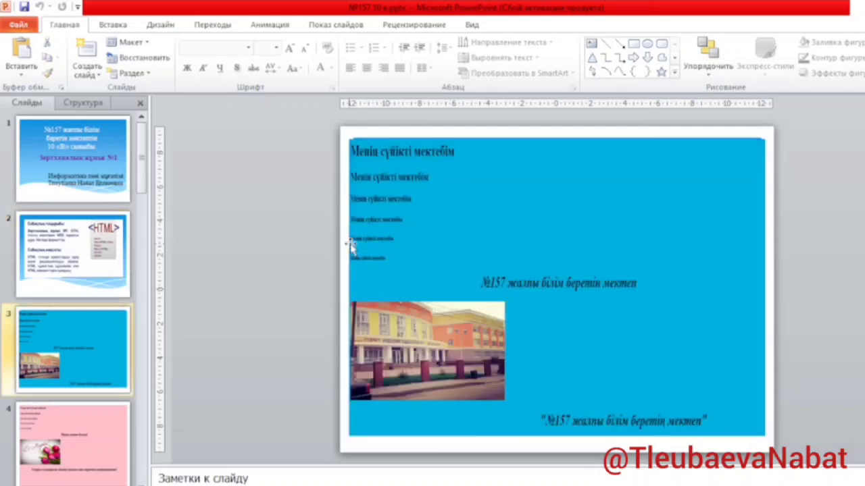
{"action": "key", "text": "Down"}
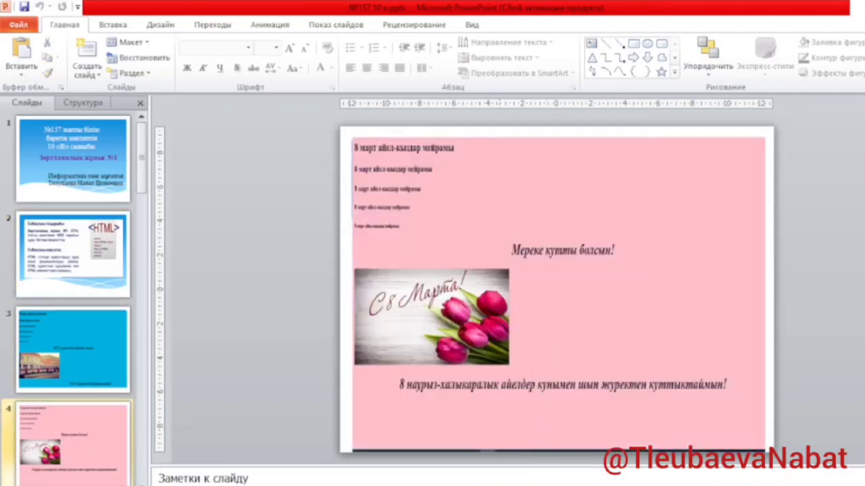
{"action": "key", "text": "alt+Tab"}
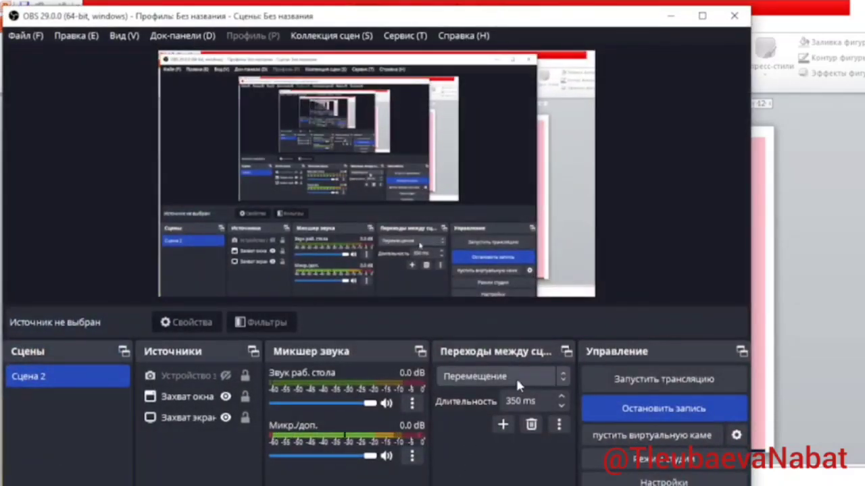